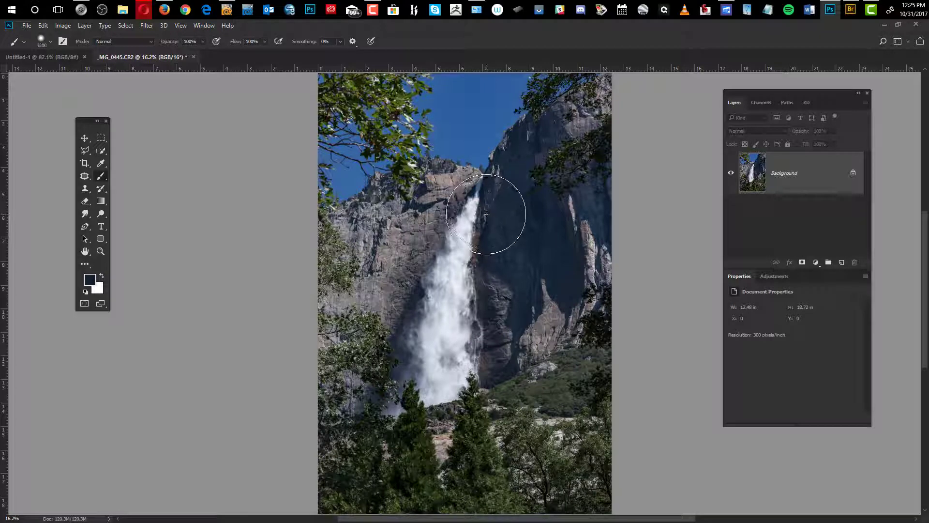
Enlarge the brush tip in repeated increments until it spans well beyond the waterfall's width
key("bracketright")
key("bracketright")
key("bracketright")
key("bracketright")
key("bracketright")
key("bracketright")
key("bracketright")
key("bracketright")
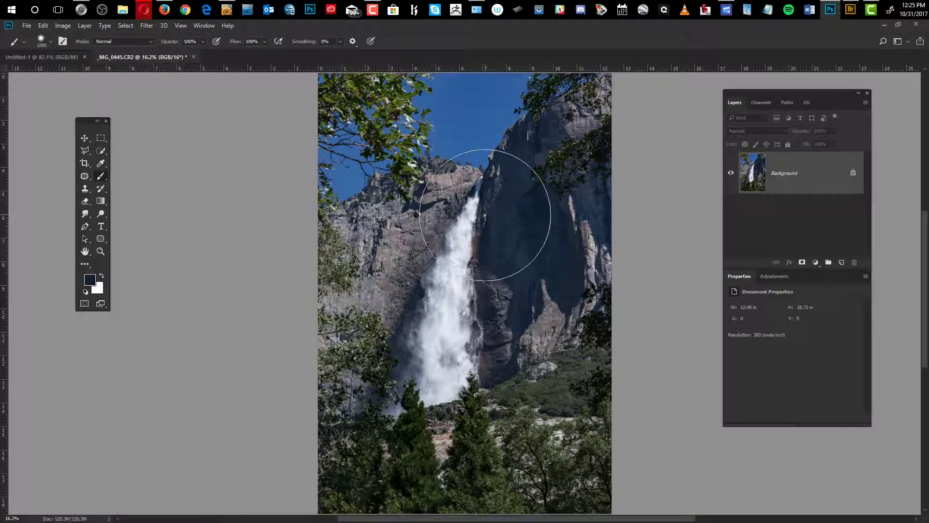
key("bracketright")
key("bracketright")
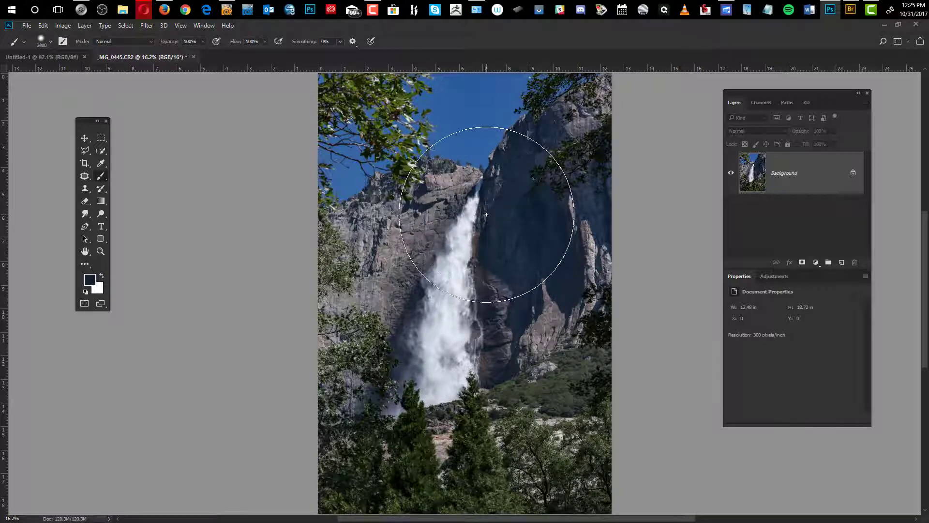
Shrink the brush tip in increments to 1100 px and resize it interactively on the canvas to 654 px
key("bracketleft")
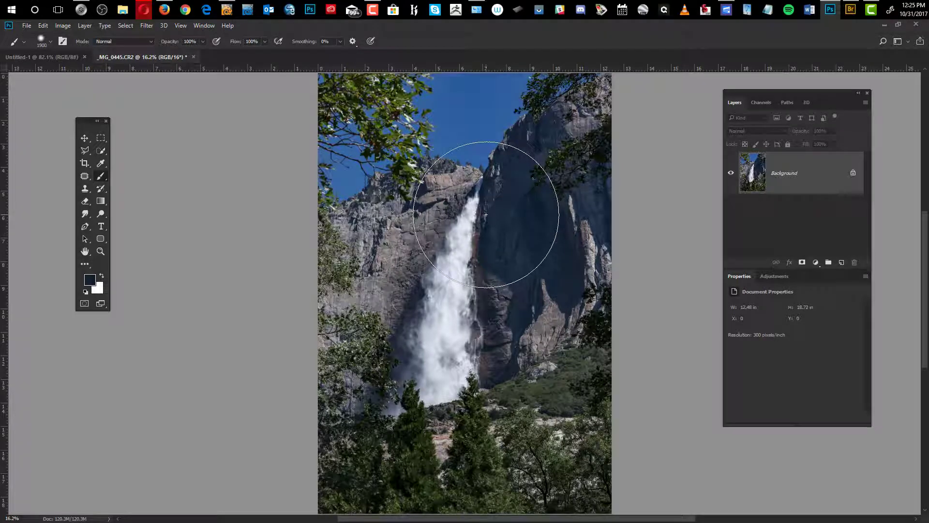
key("bracketleft")
key("bracketleft")
key("bracketleft")
key("bracketleft")
key("bracketleft")
key("bracketleft")
key("bracketleft")
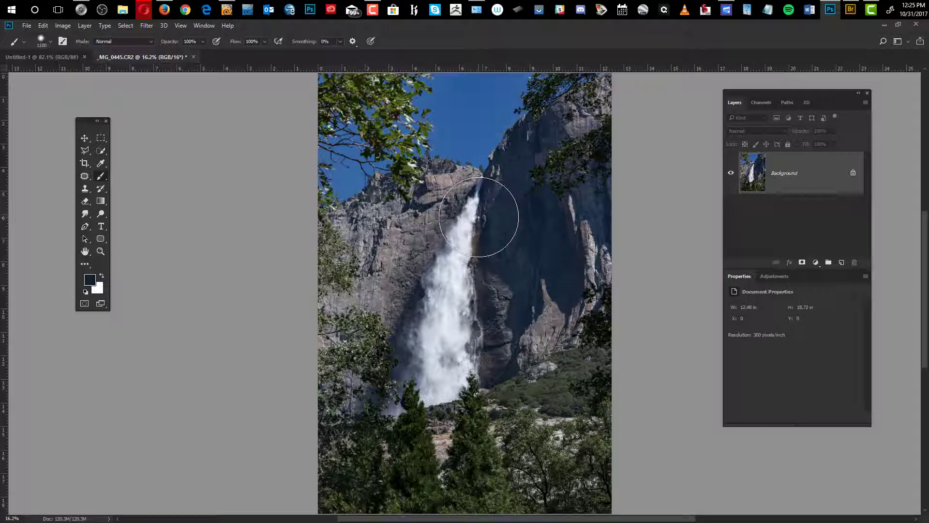
mouse_move(477, 218)
left_mouse_down()
mouse_move(577, 224)
mouse_move(461, 225)
mouse_move(640, 226)
mouse_move(501, 225)
mouse_move(639, 228)
mouse_move(500, 226)
mouse_move(598, 230)
mouse_move(439, 240)
mouse_move(601, 243)
mouse_move(512, 245)
mouse_move(576, 246)
mouse_move(523, 245)
mouse_move(539, 247)
mouse_move(487, 373)
mouse_move(484, 417)
mouse_move(504, 262)
mouse_move(502, 132)
mouse_move(480, 237)
mouse_move(463, 237)
mouse_move(483, 218)
mouse_move(475, 176)
mouse_move(450, 272)
mouse_move(381, 268)
left_mouse_up()
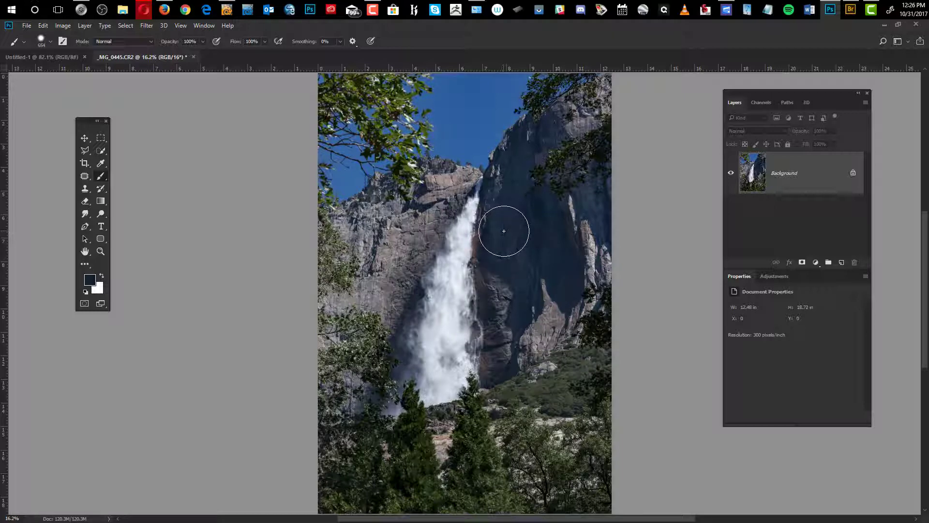
Open the Tools preferences to examine the option that varies round brush hardness with HUD vertical movement
key("ctrl")
key("ctrl+k")
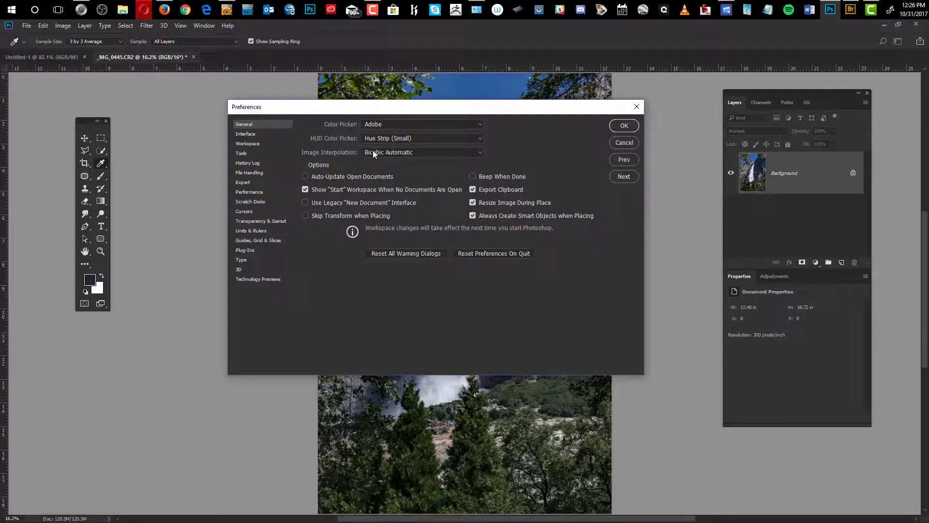
left_click(239, 153)
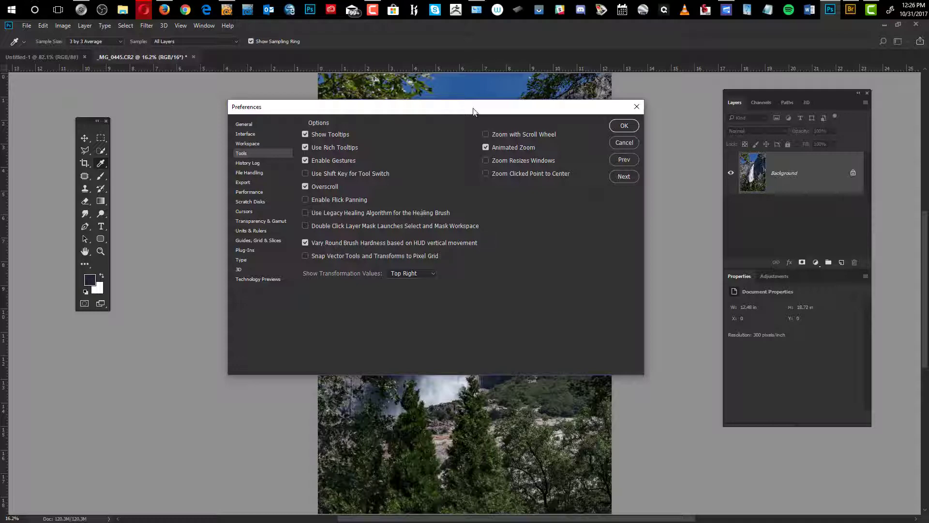
left_click_drag(463, 109, 472, 146)
Set the brush preview color to green 48fb61 in the Cursors preferences and apply the change
left_click(255, 248)
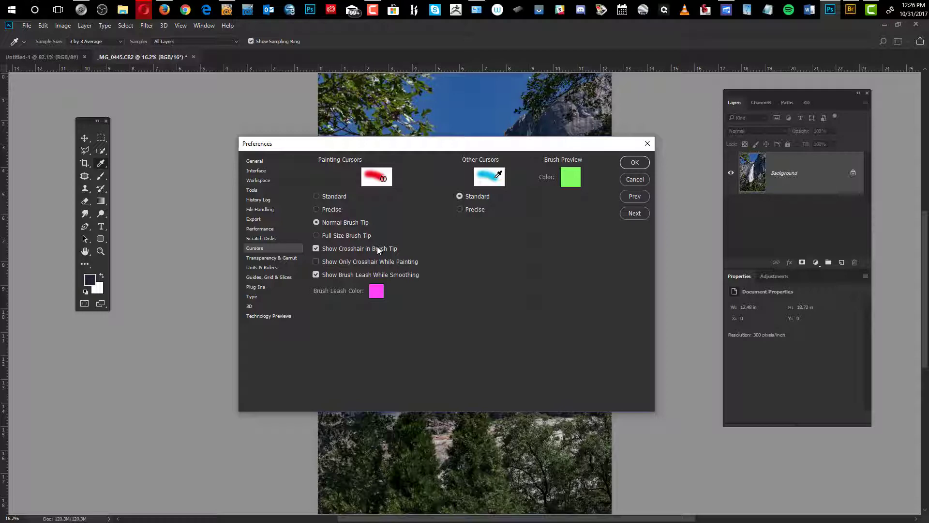
left_click(571, 179)
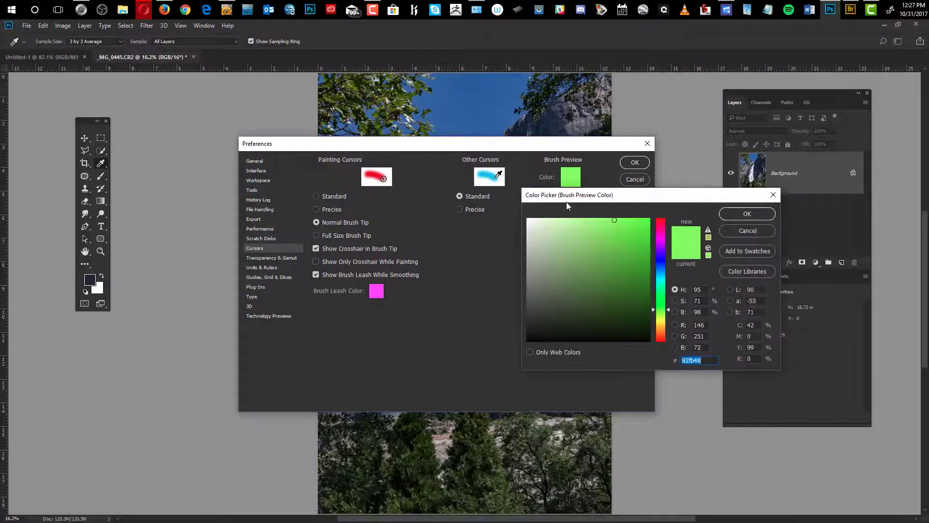
left_click(661, 221)
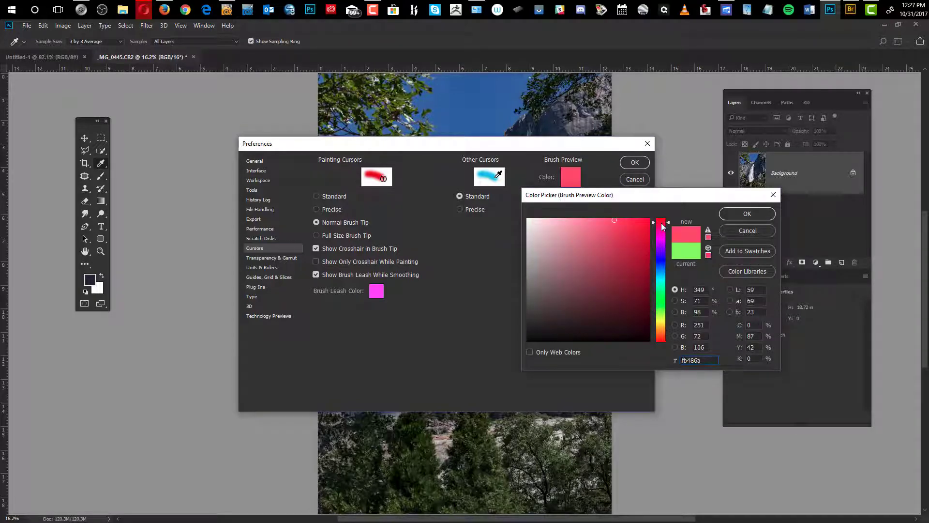
left_click(661, 298)
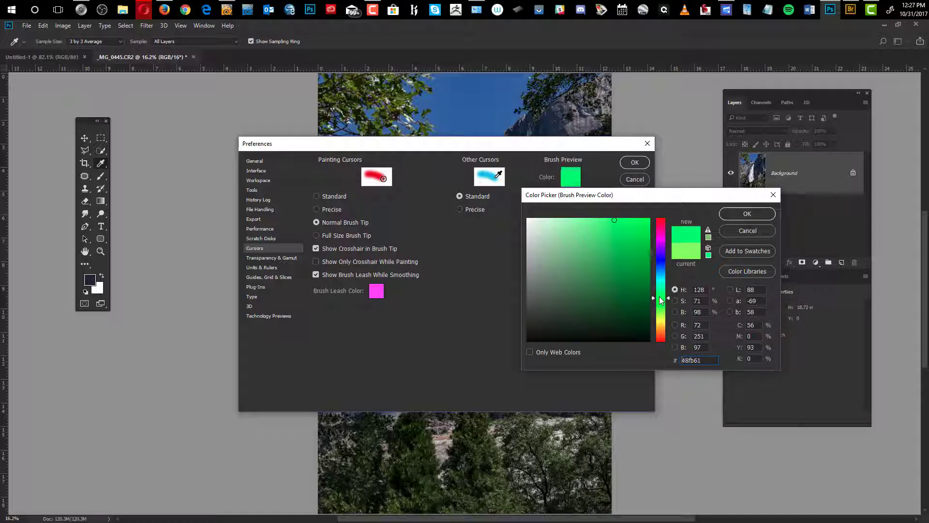
left_click(744, 214)
left_click(636, 163)
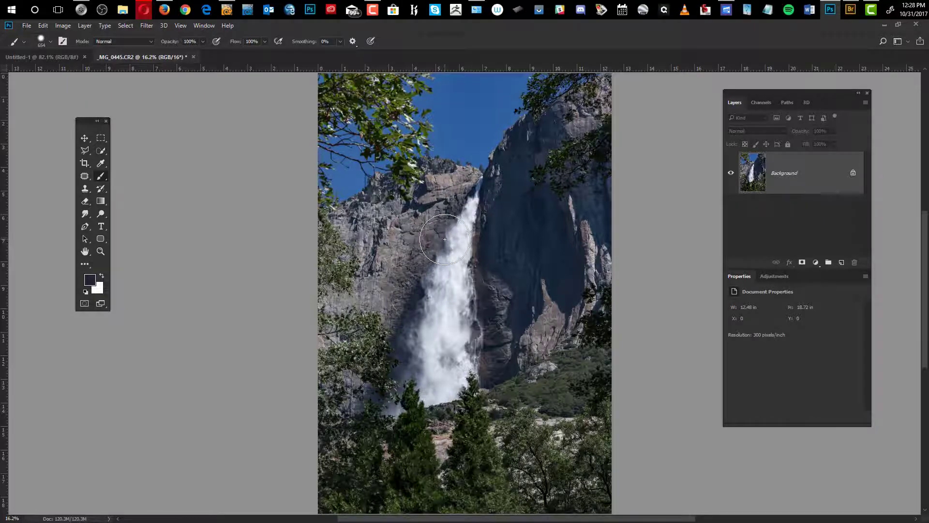
Cycle through the screen modes back to standard and test panning the waterfall photo with the Hand tool
key("f")
key("f")
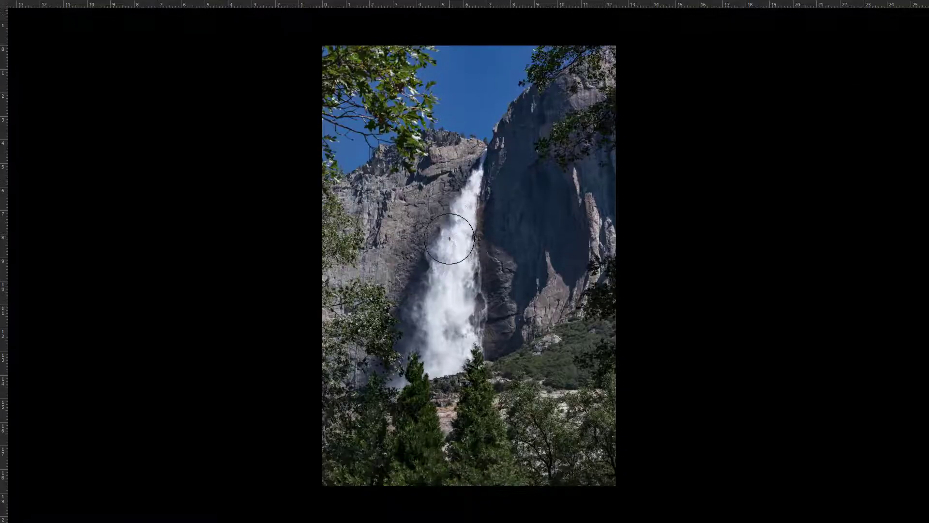
key("f")
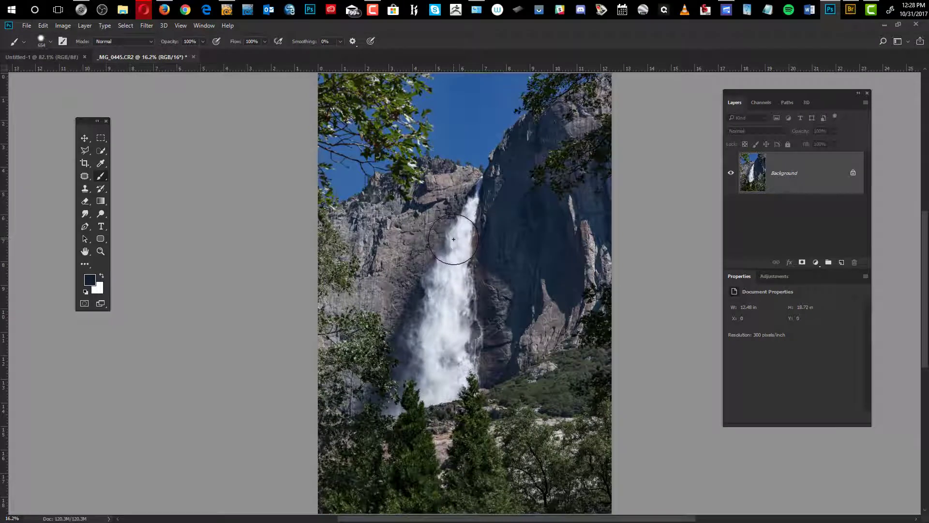
key("h")
mouse_move(446, 238)
left_mouse_down()
mouse_move(543, 224)
mouse_move(474, 246)
mouse_move(481, 240)
mouse_move(468, 232)
mouse_move(459, 240)
left_mouse_up()
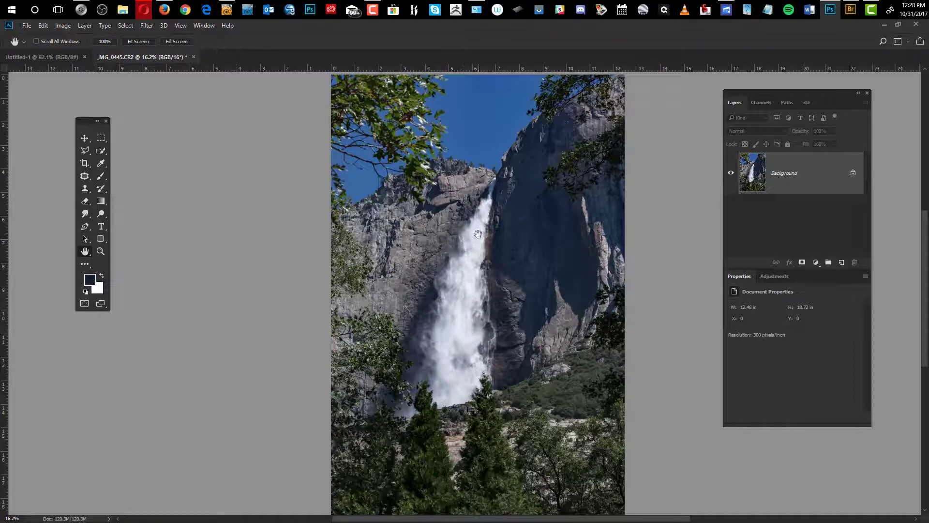
left_click_drag(489, 235, 479, 236)
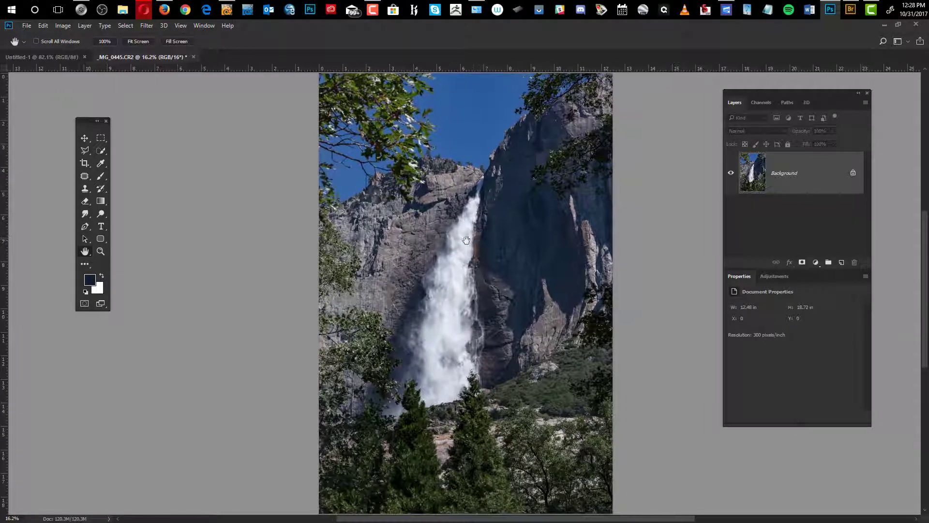
Turn off Overscroll in the Tools preferences and apply the change
key("ctrl+k")
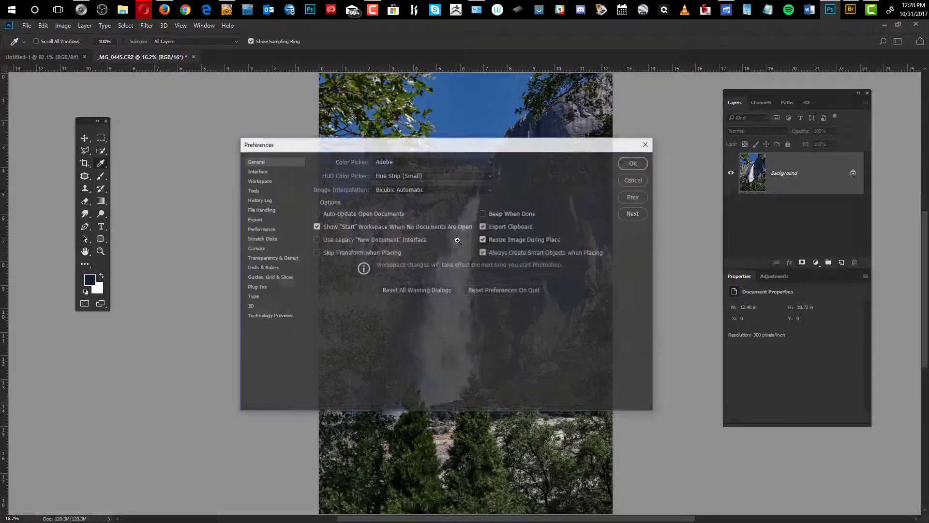
left_click(255, 189)
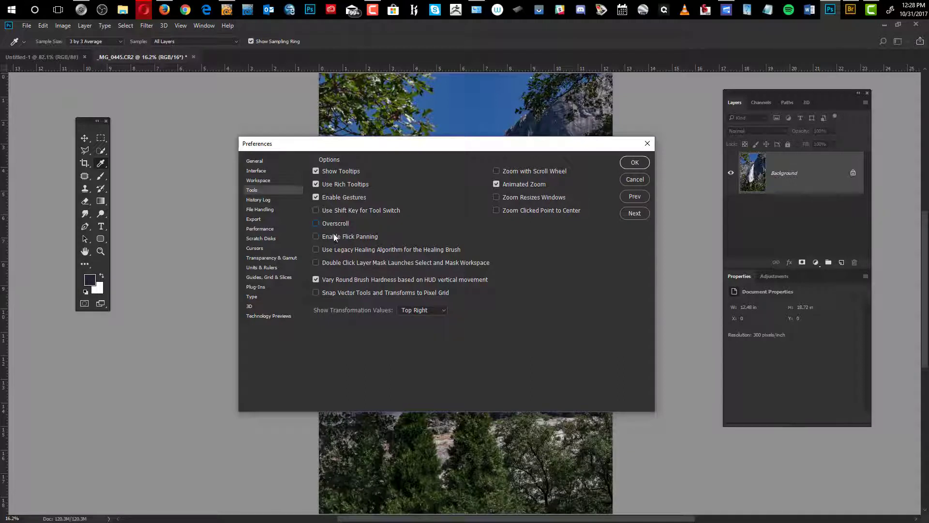
left_click(634, 163)
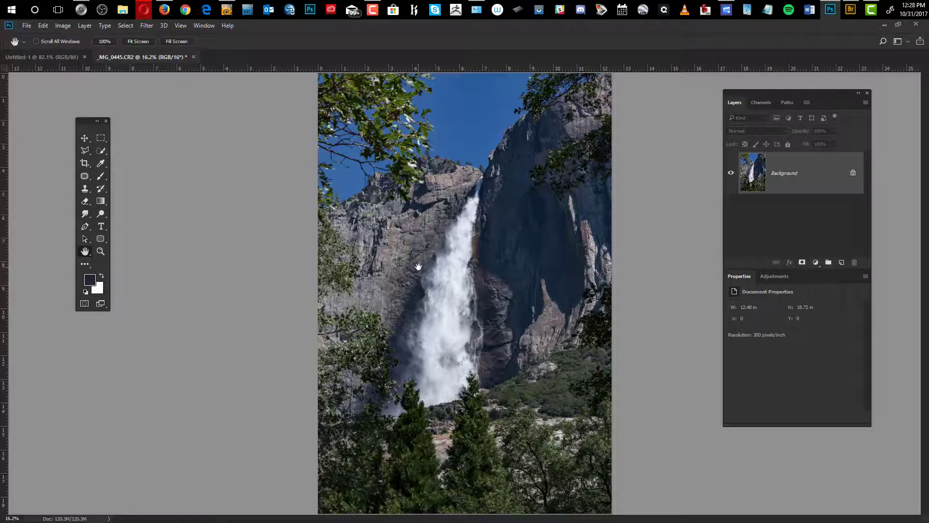
Test panning the photo in full-screen mode and return to the standard screen mode
key("f")
left_click_drag(463, 254, 394, 257)
key("f")
key("f")
key("i")
Turn Overscroll back on in the Tools preferences and apply the change
key("ctrl+k")
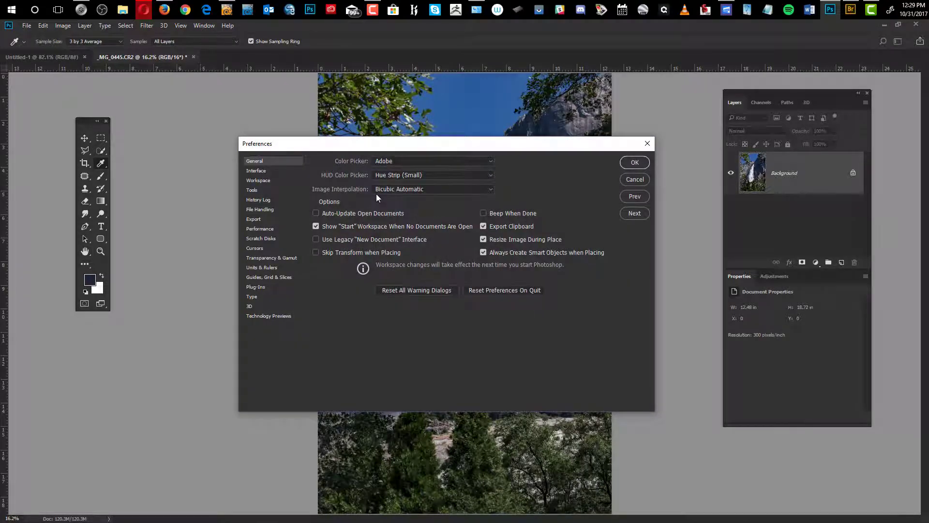
left_click(252, 191)
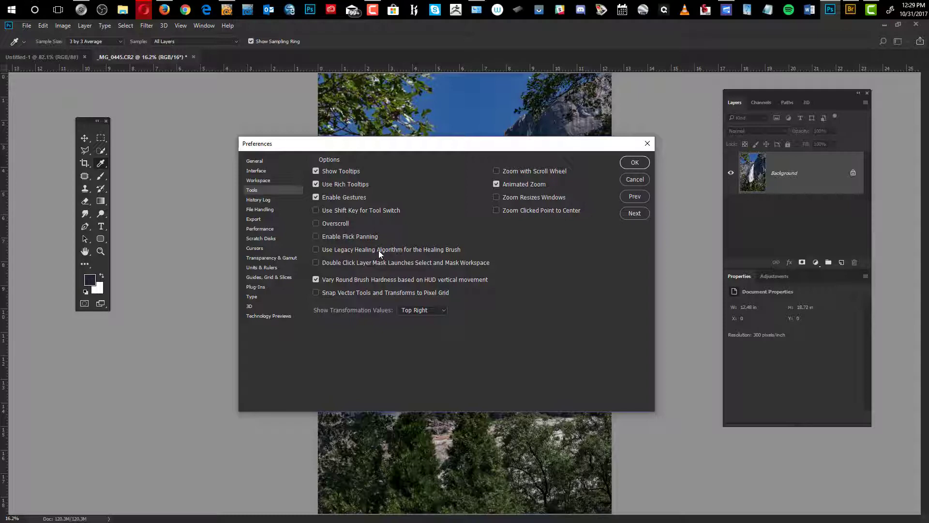
left_click(316, 223)
left_click(630, 161)
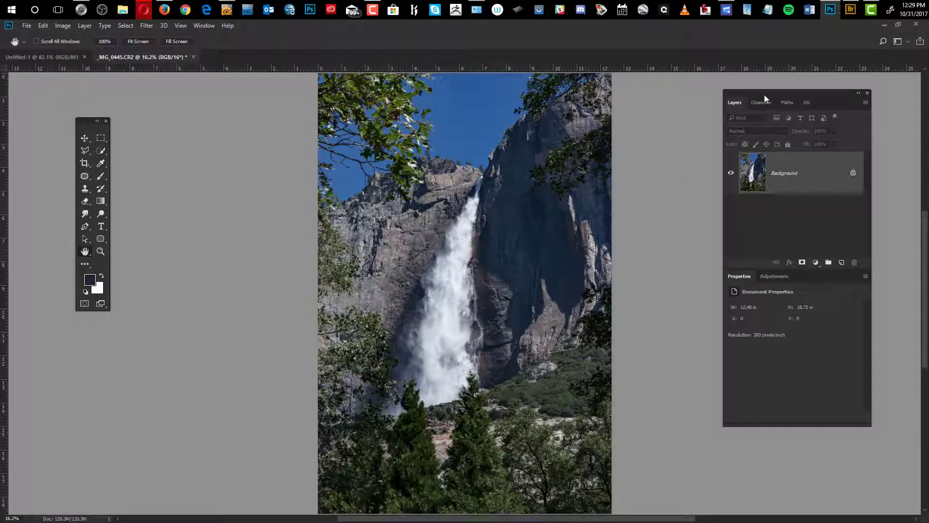
Move the floating Layers and Properties panel group closer to the waterfall photo
left_click_drag(768, 91, 695, 90)
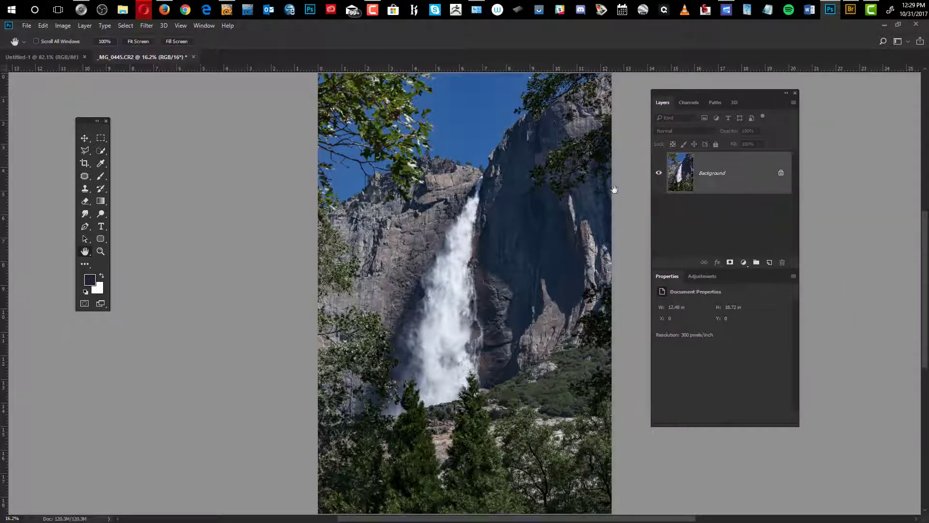